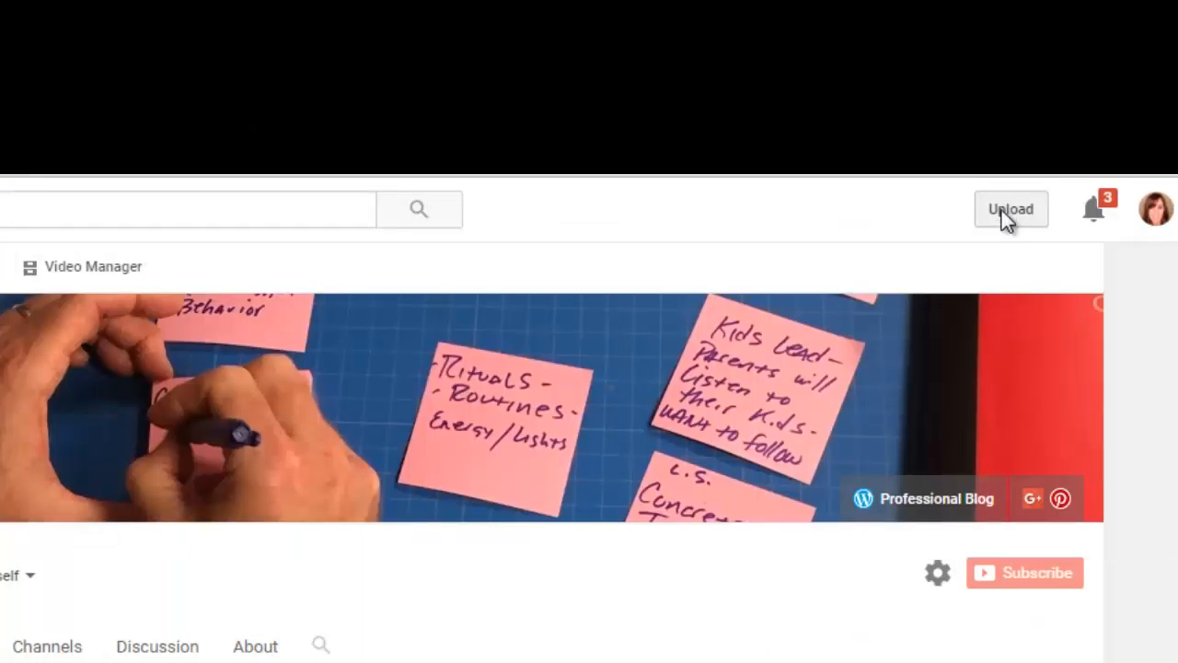
Step: Start a new upload and add the video file IMG_0316 from the local folder
left_click(1010, 209)
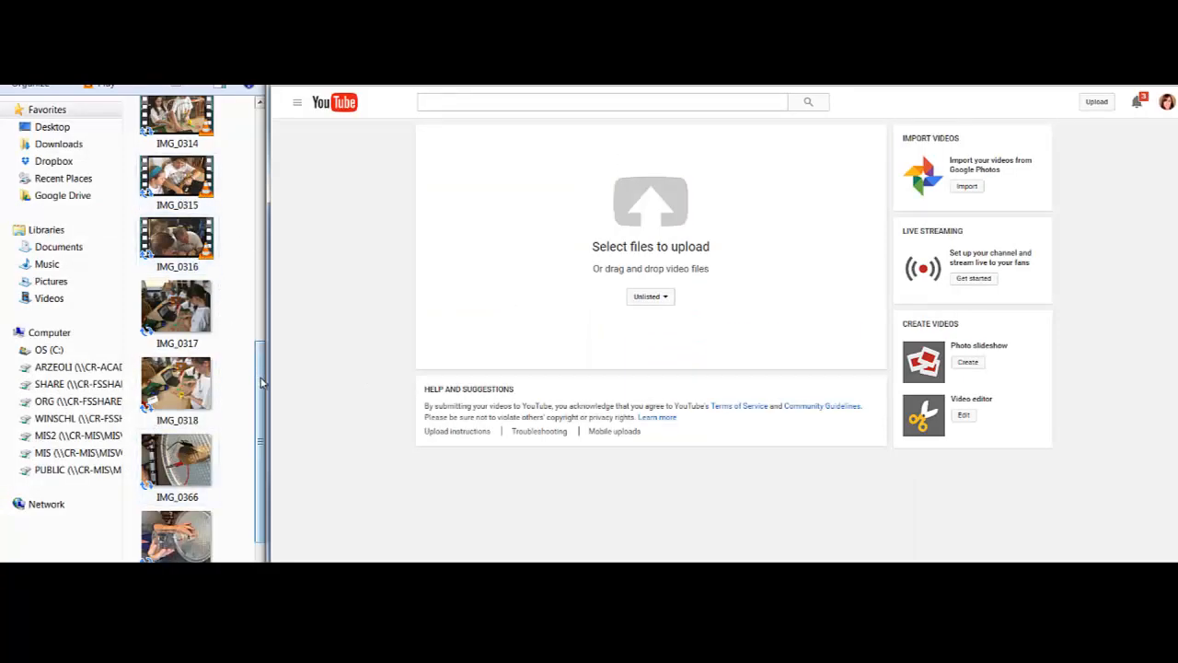
left_click_drag(263, 384, 264, 336)
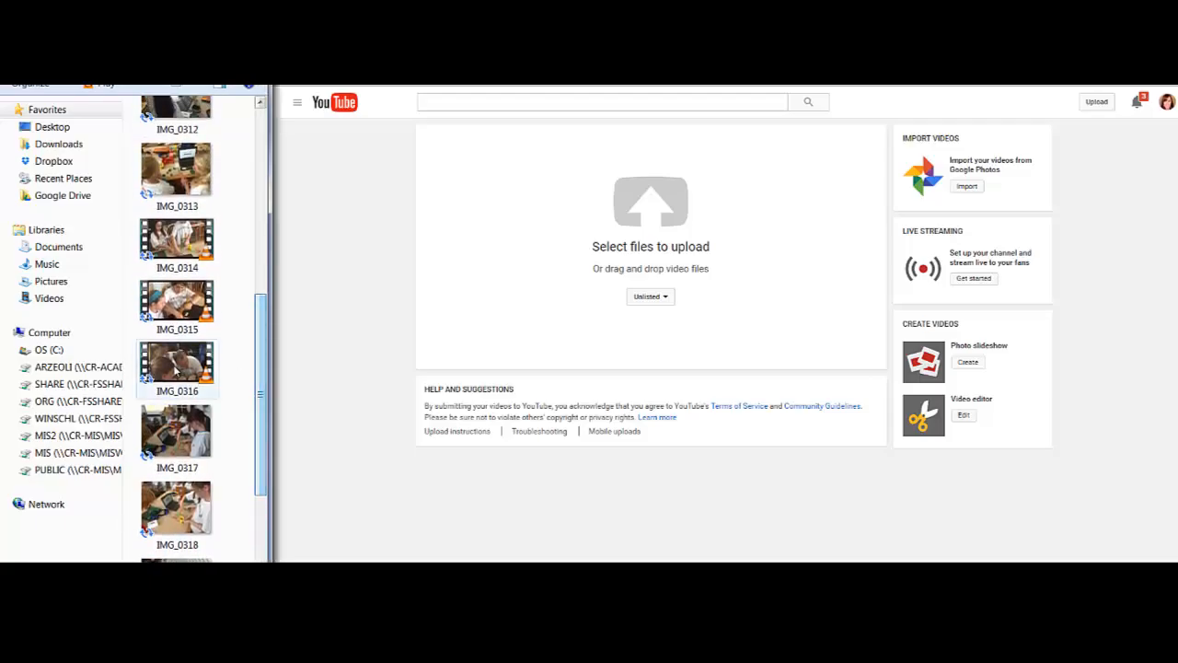
left_click_drag(177, 367, 629, 253)
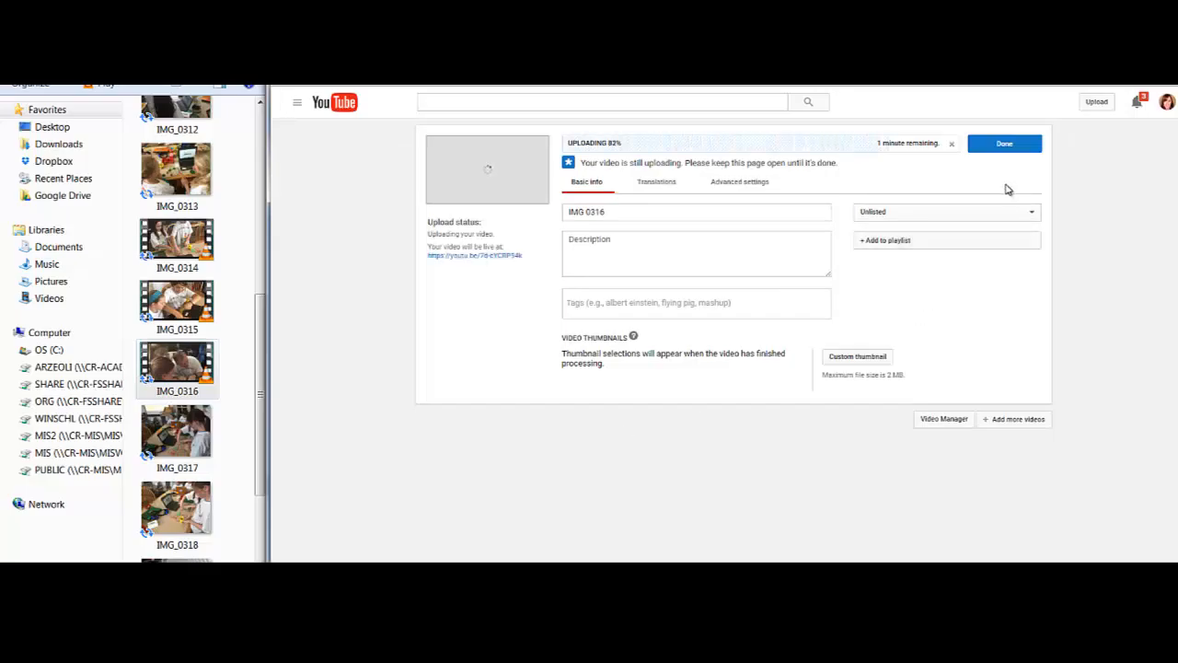
Step: Set the uploaded video to Unlisted, title it "One Story Makey Makey", and finish the upload
left_click(1029, 218)
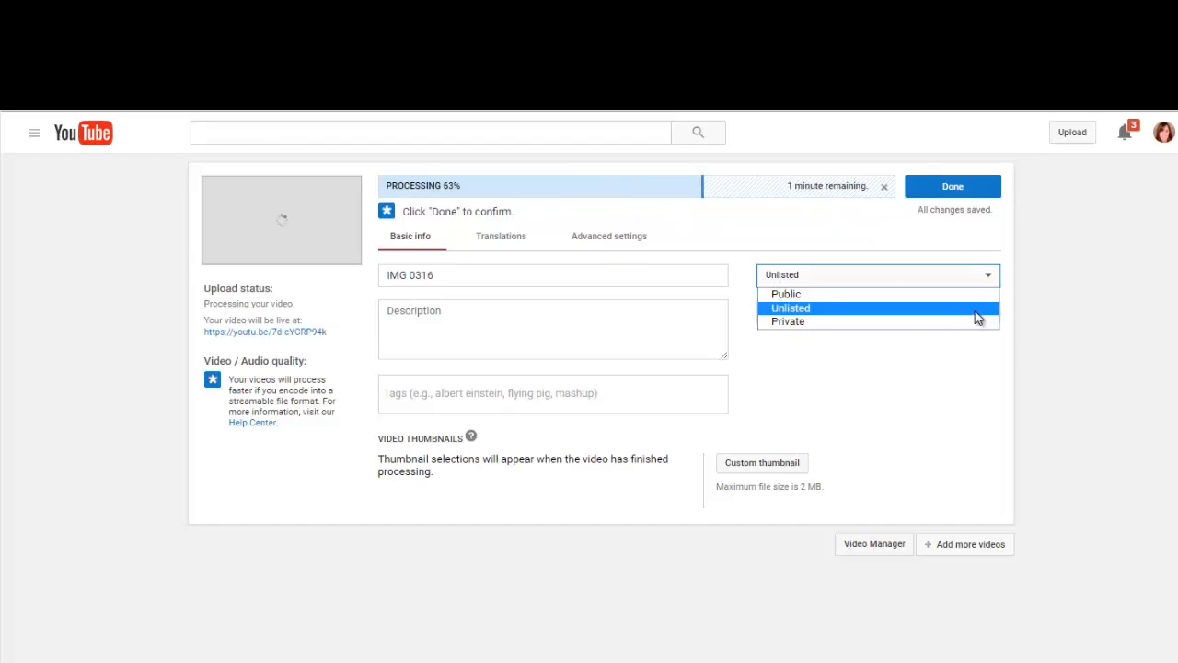
left_click(976, 311)
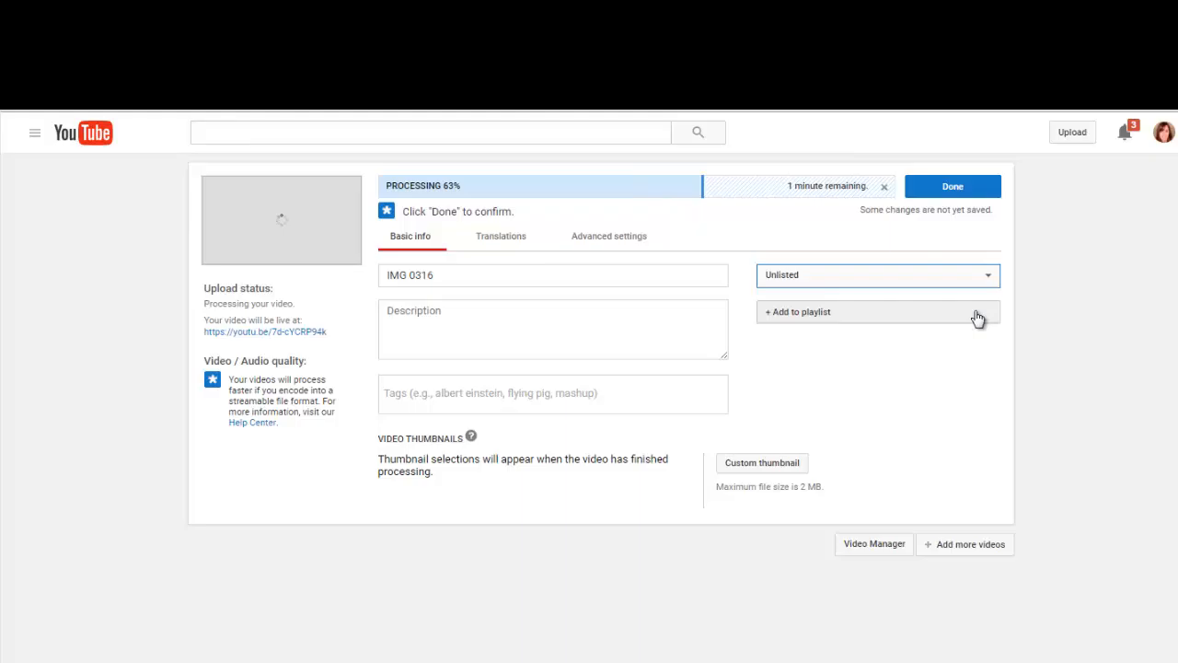
left_click(526, 276)
left_click_drag(525, 277, 418, 209)
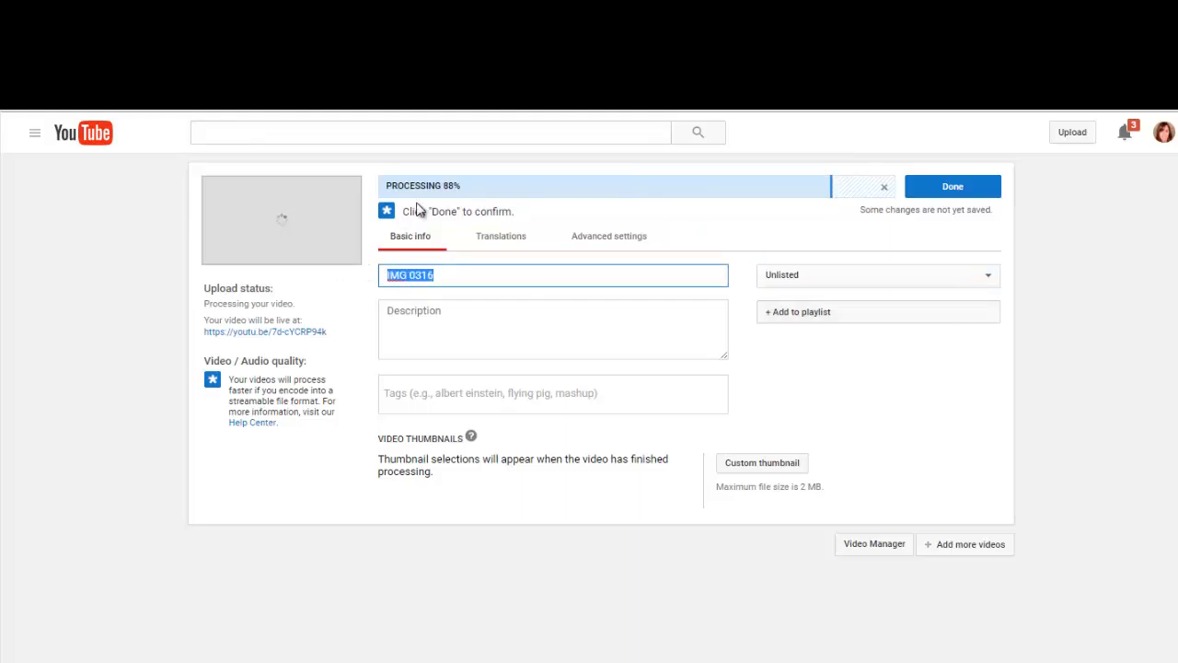
type("One Story Makey Makey")
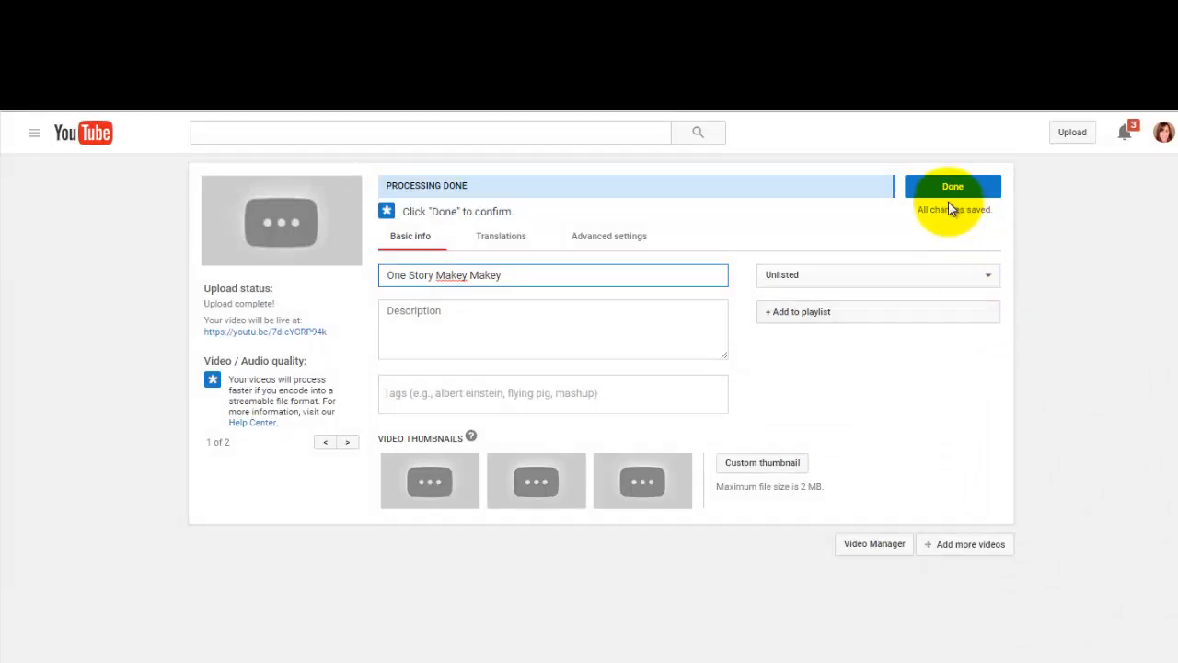
left_click(953, 192)
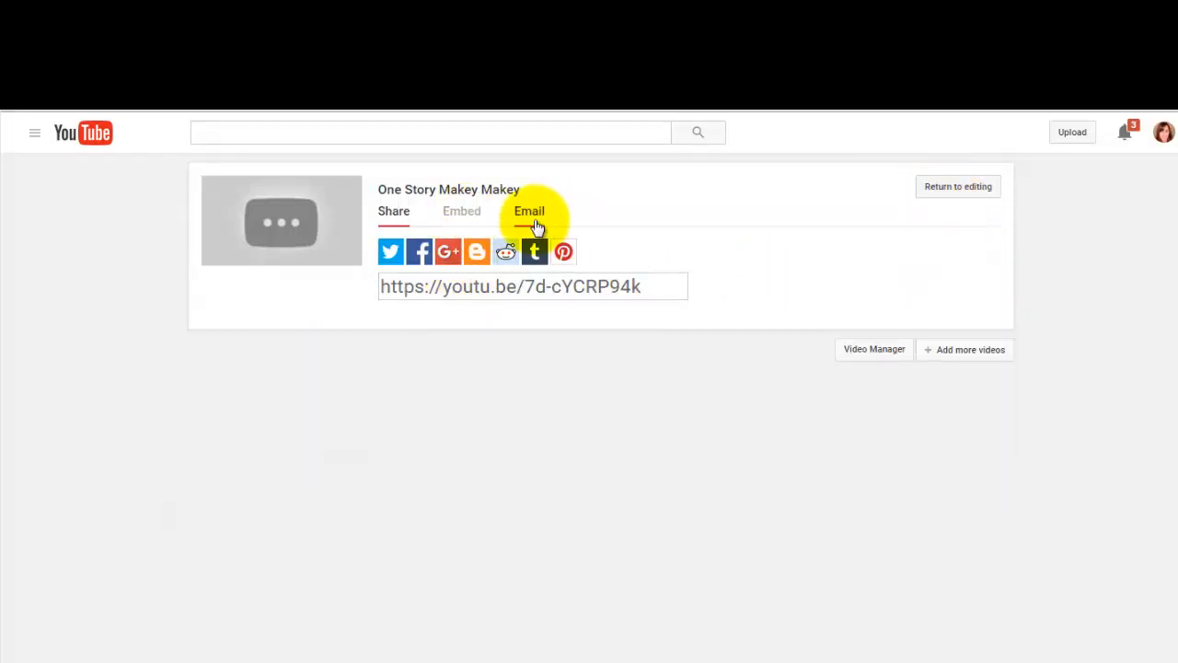
Step: Open the One Story Makey Makey video for editing in the enhancements editor and pause its preview
left_click(875, 350)
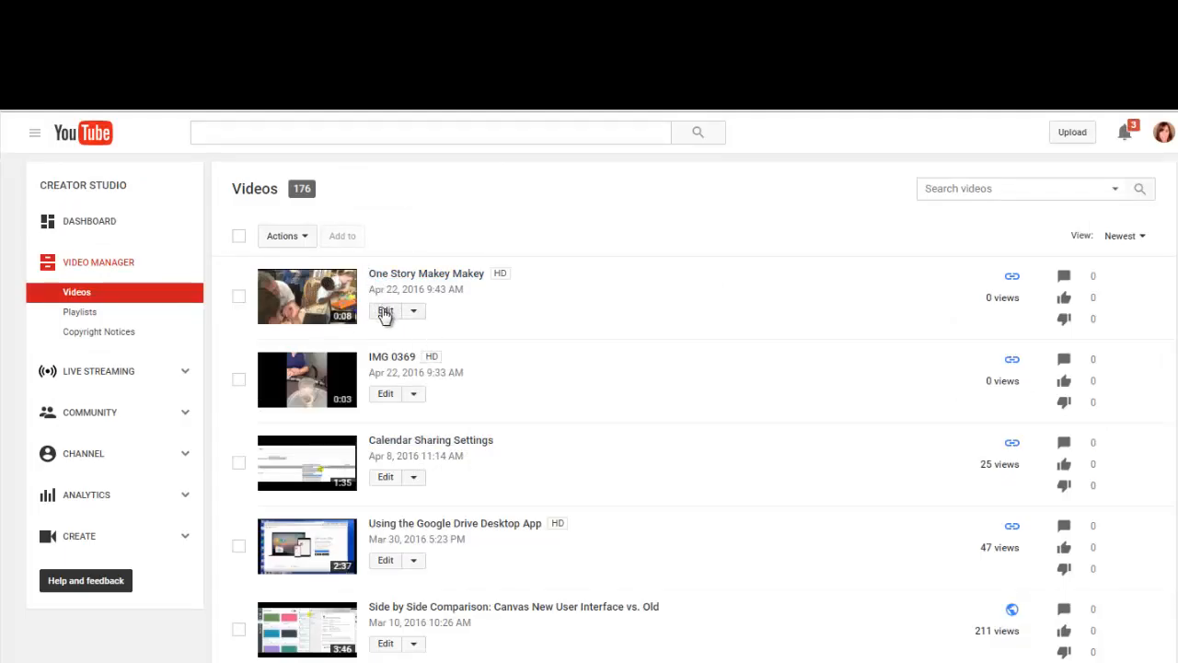
left_click(385, 312)
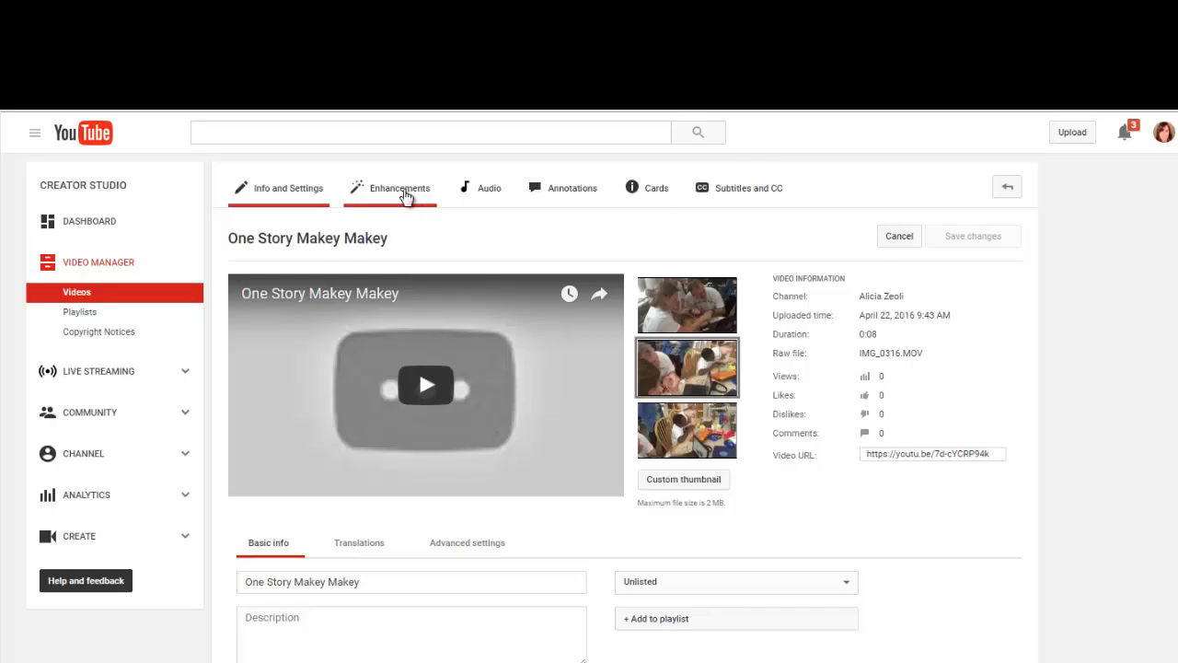
left_click(394, 195)
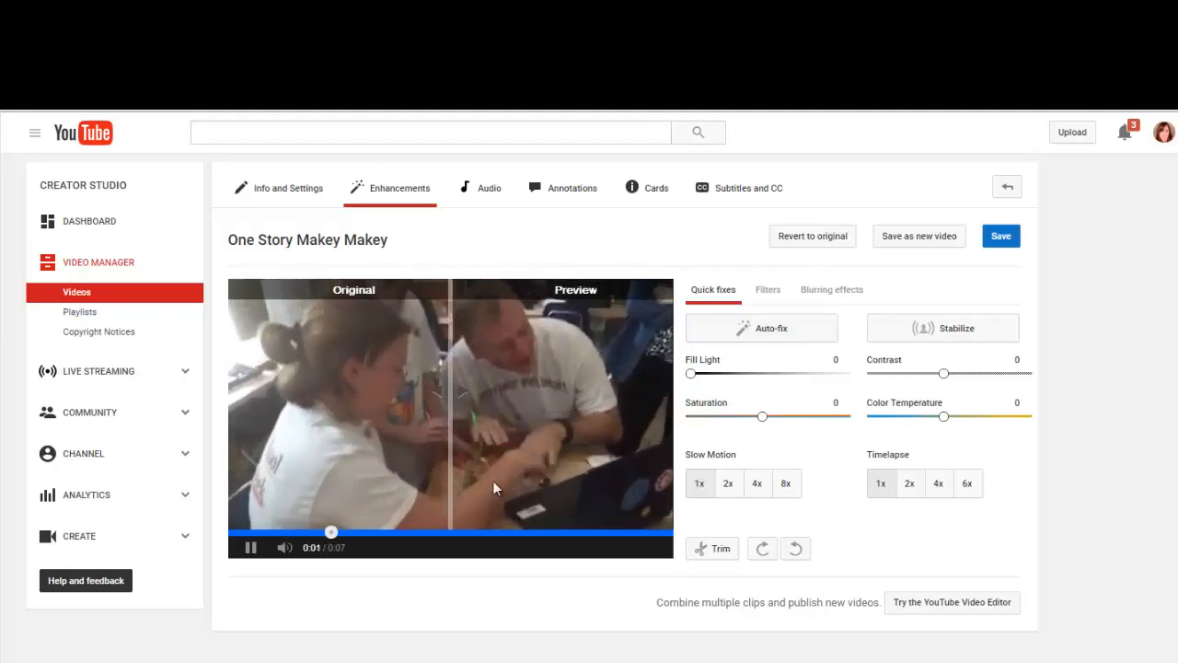
left_click(253, 552)
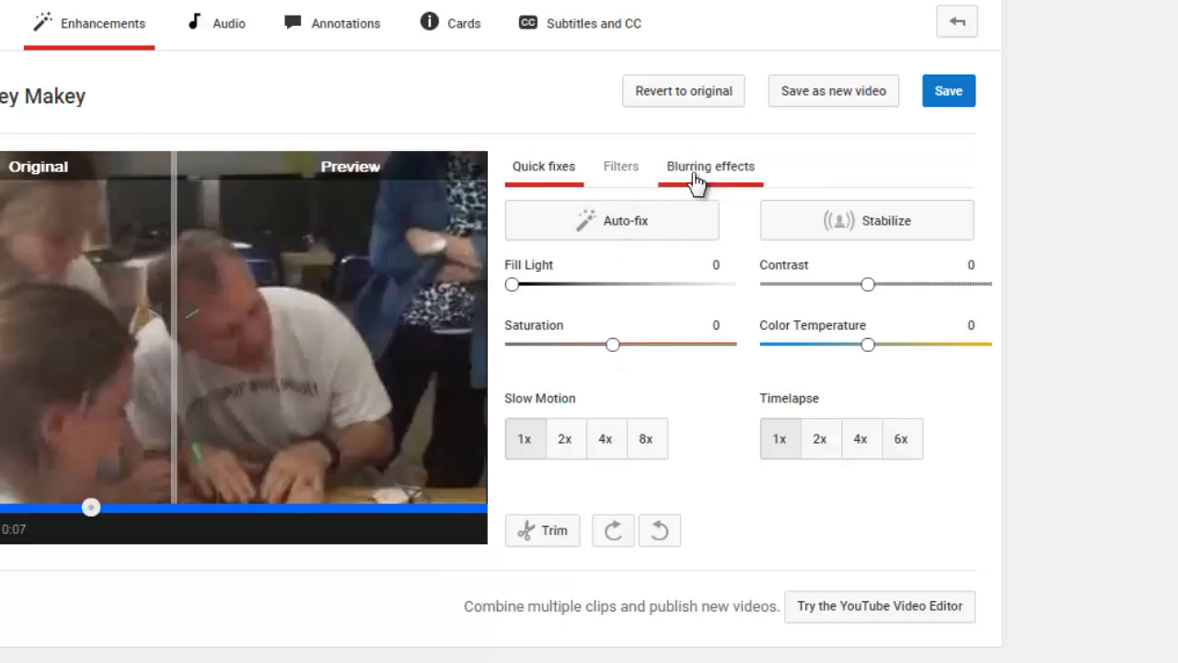
Step: Look through the available filters and blurring effects, and return to the quick fixes
left_click(634, 182)
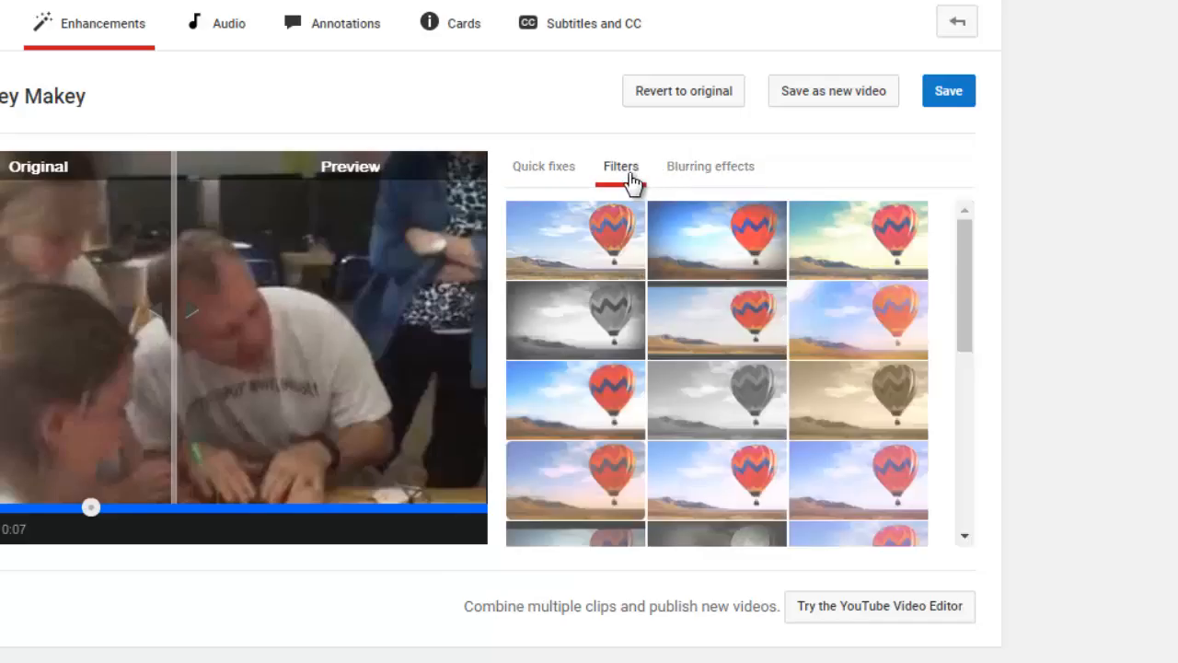
left_click(724, 189)
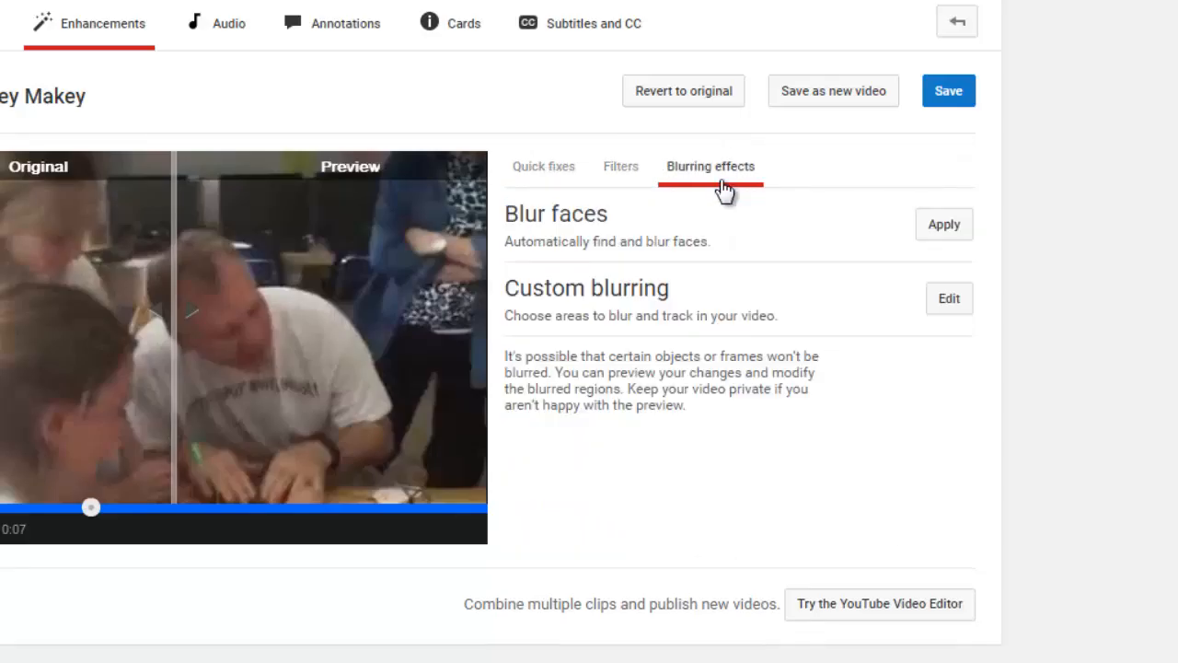
left_click(529, 182)
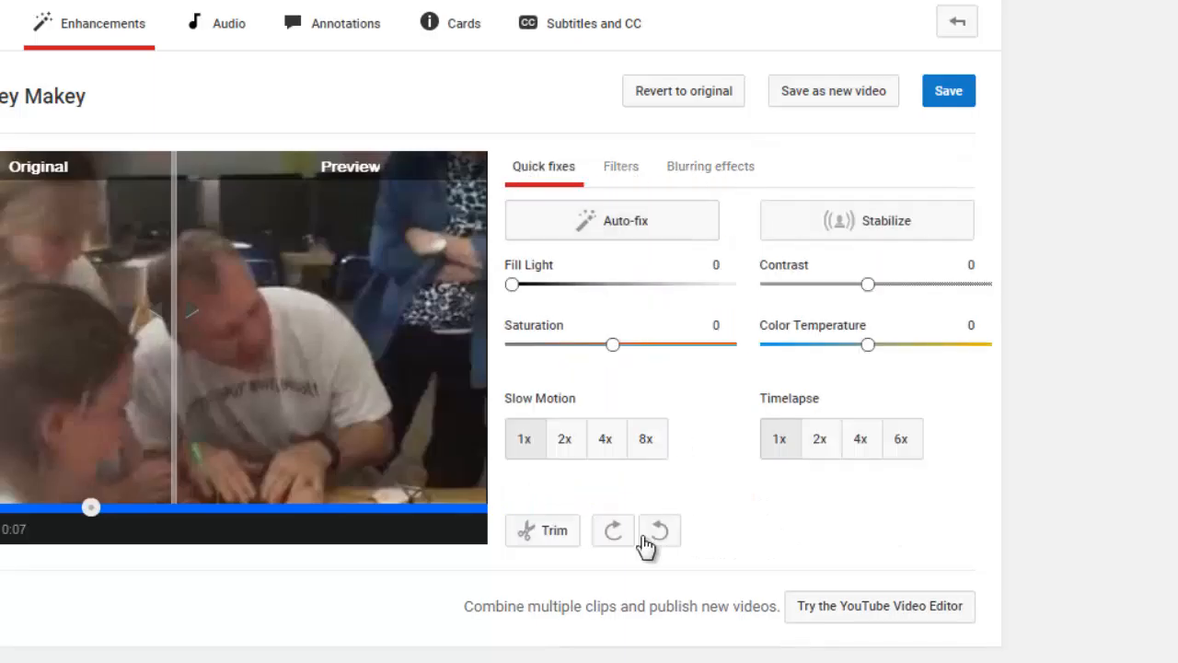
Step: Trim the video by splitting it at 0:02.0, removing the opening segment, and confirming the cut
left_click(552, 533)
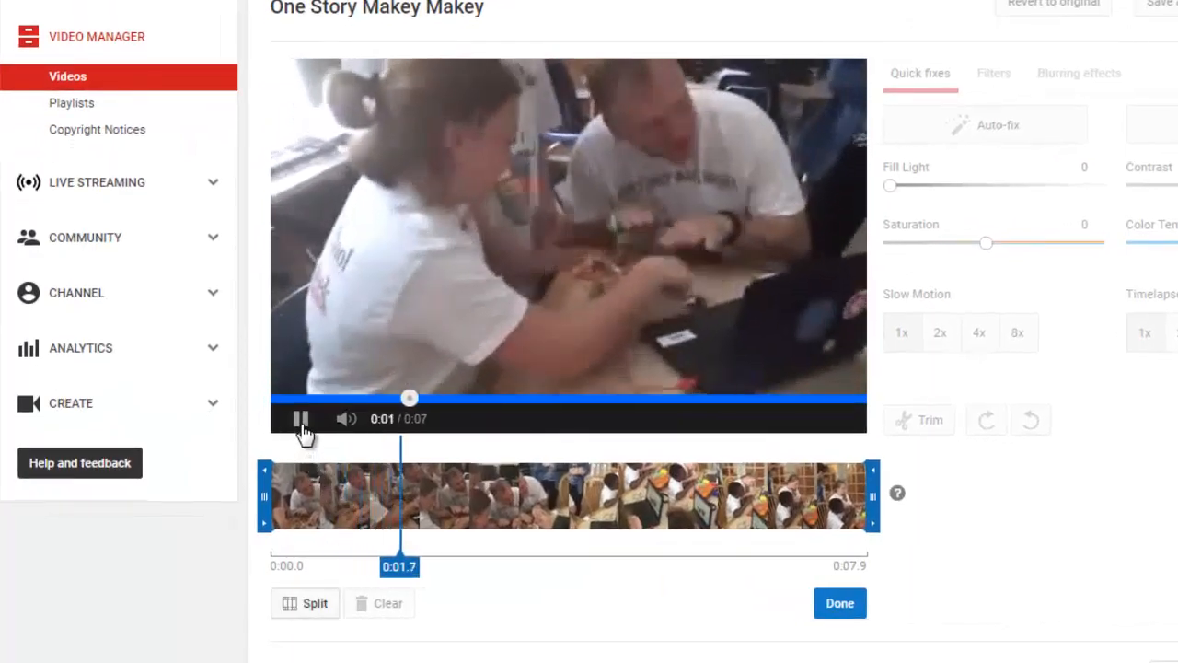
left_click(302, 425)
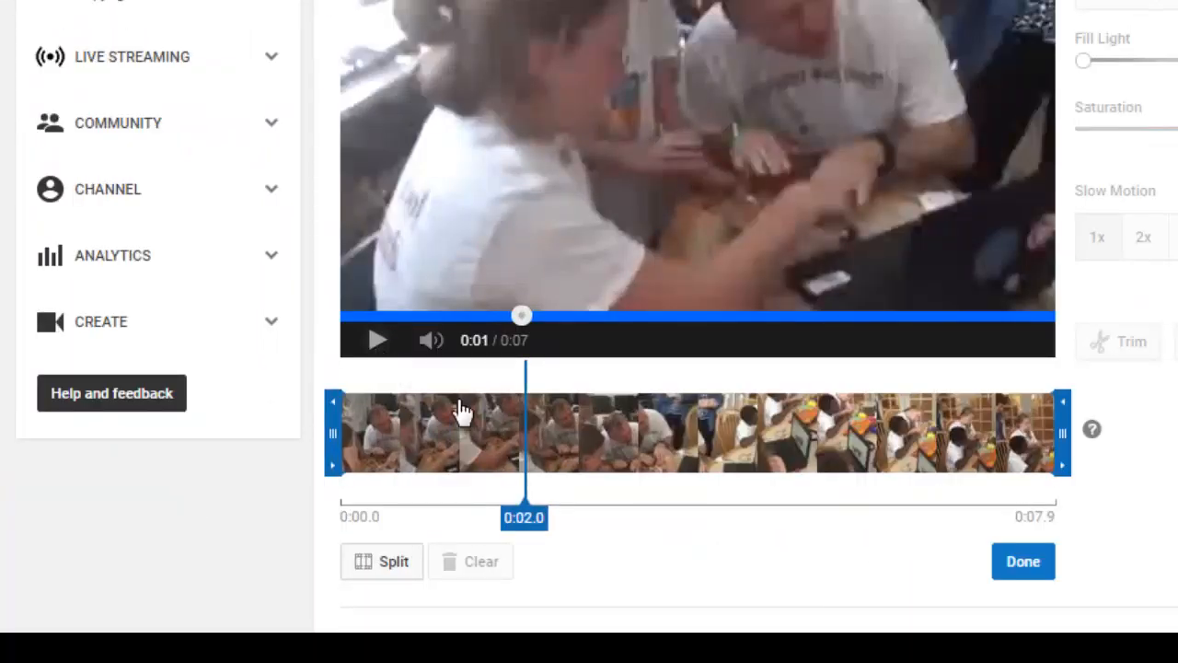
left_click(410, 575)
left_click(410, 575)
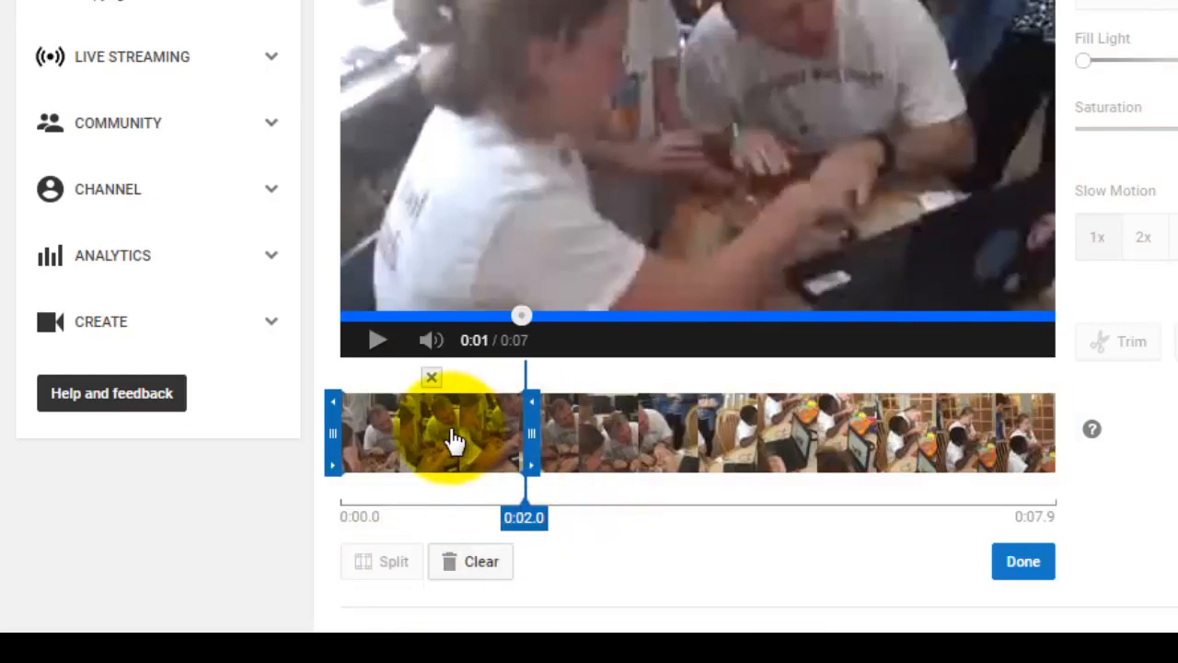
left_click(432, 387)
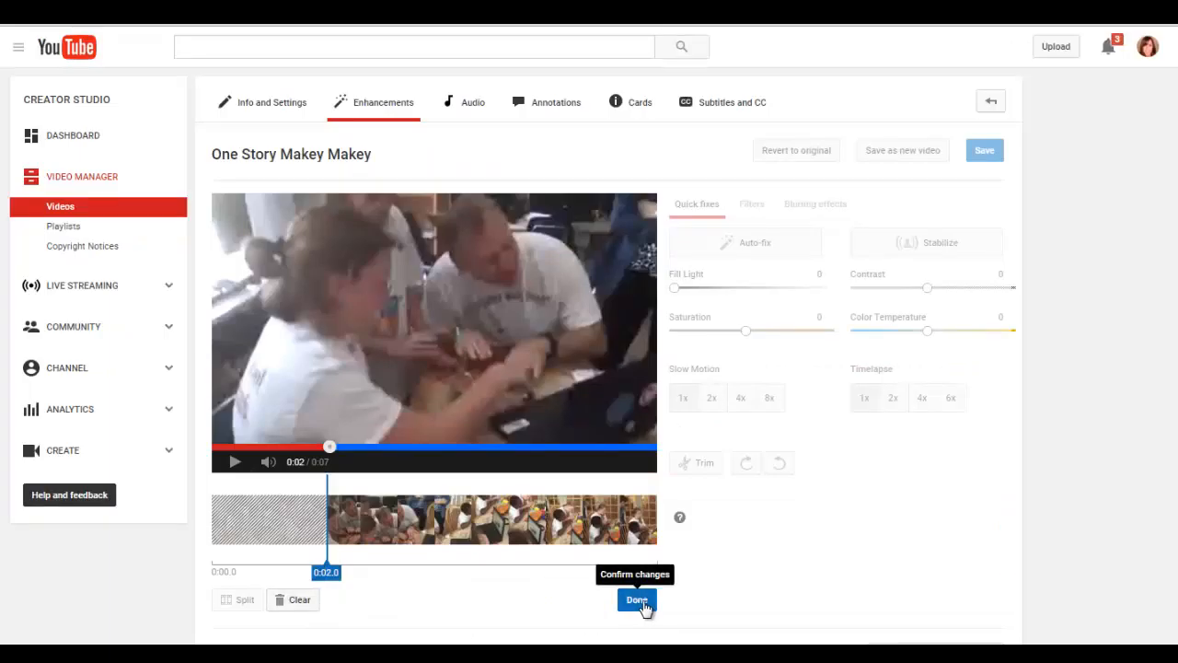
left_click(637, 600)
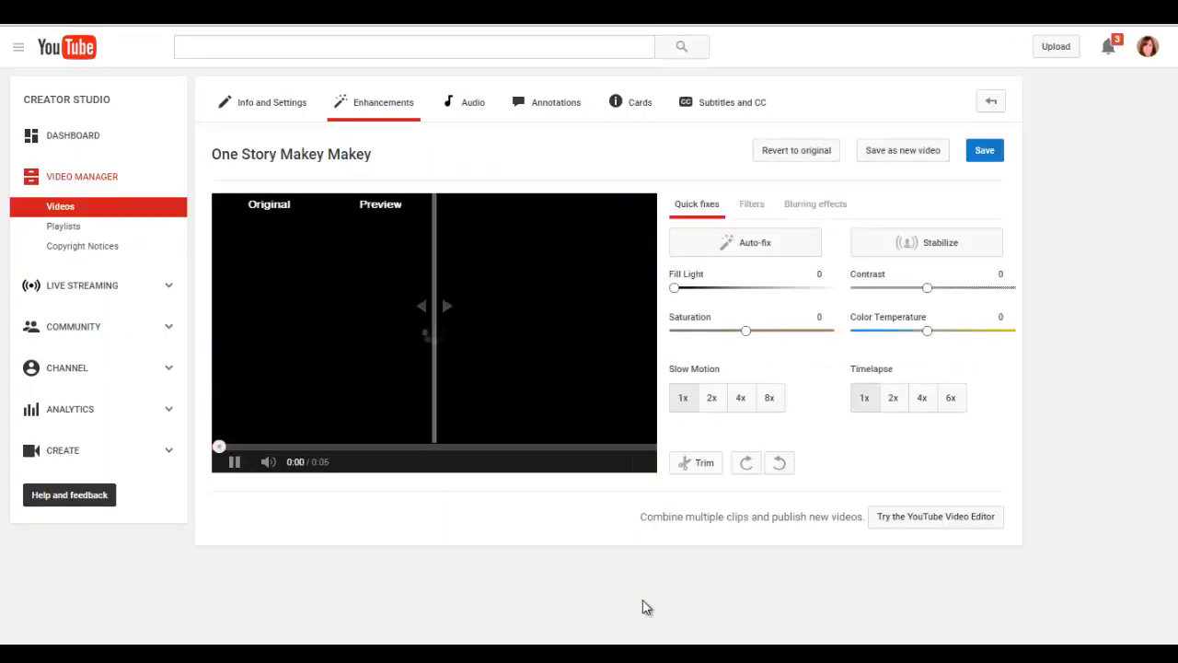
Step: Pause the trimmed preview and save the edits to the existing video
left_click(234, 463)
left_click(232, 472)
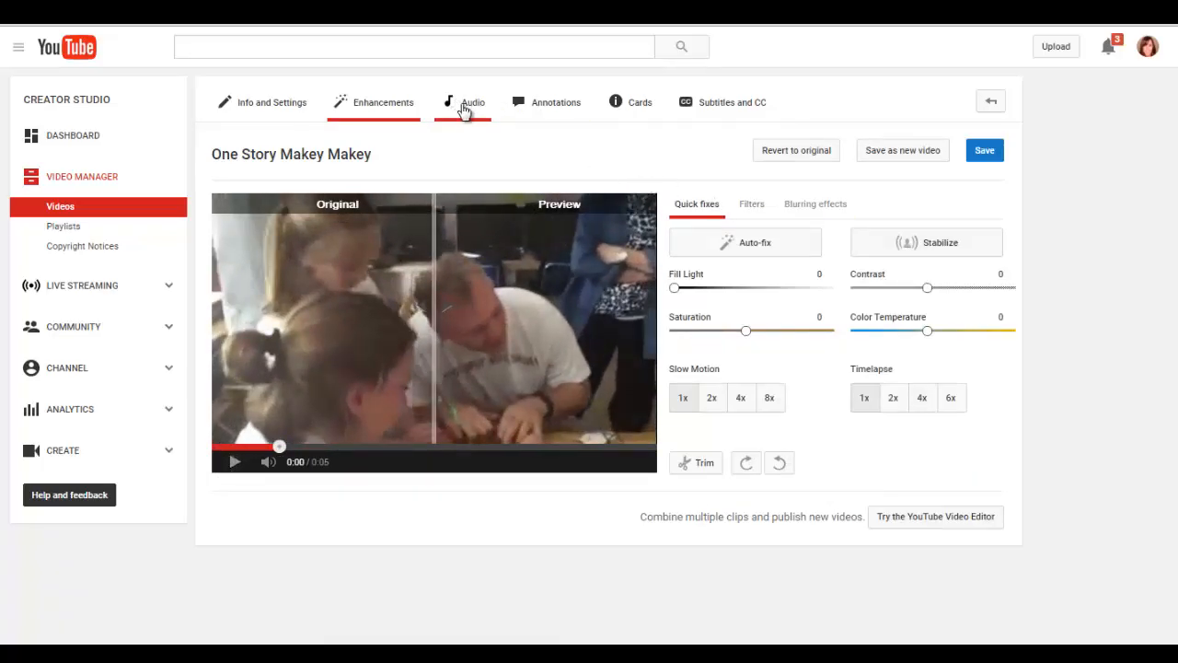
left_click(465, 110)
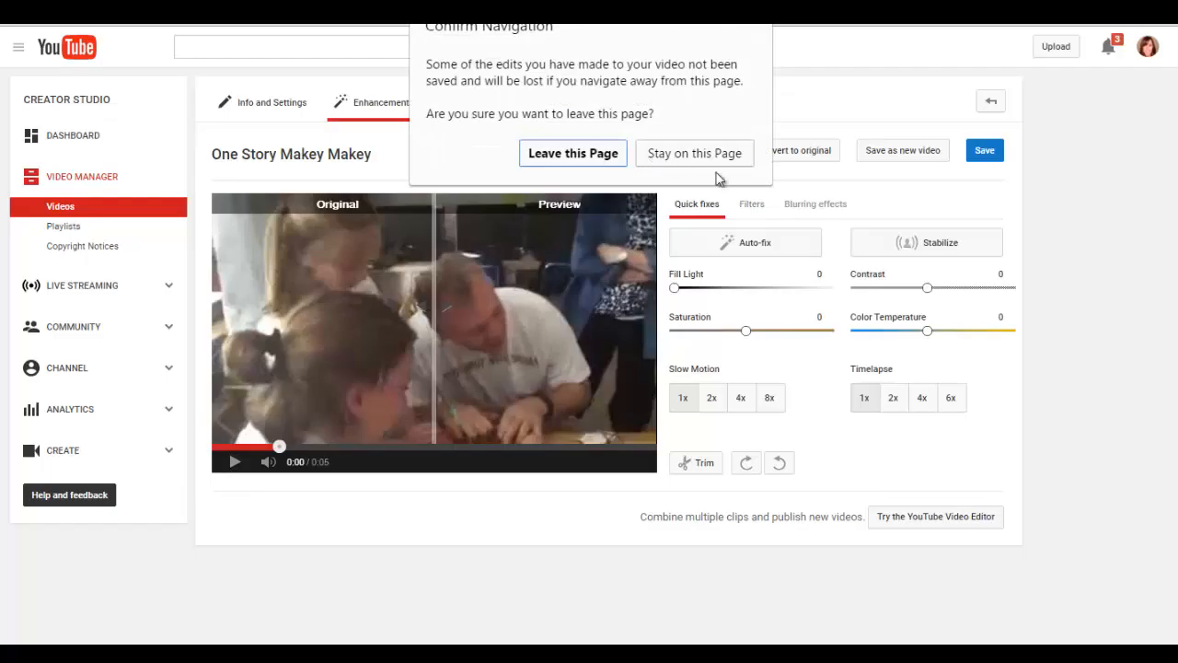
left_click(760, 25)
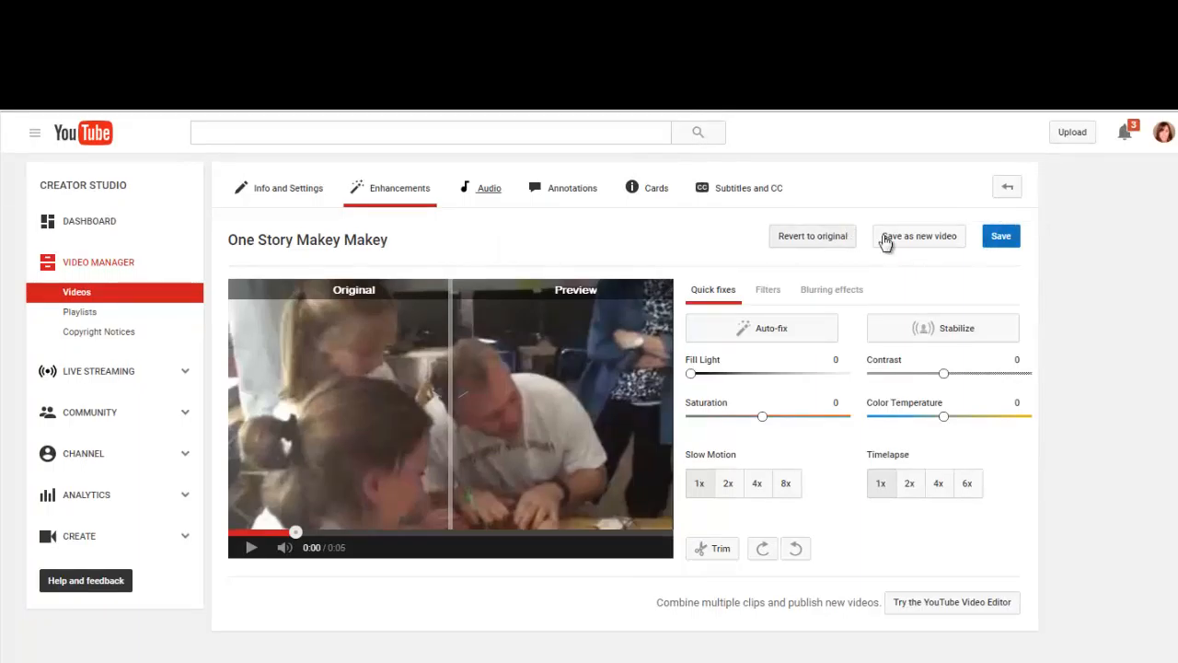
left_click(1002, 241)
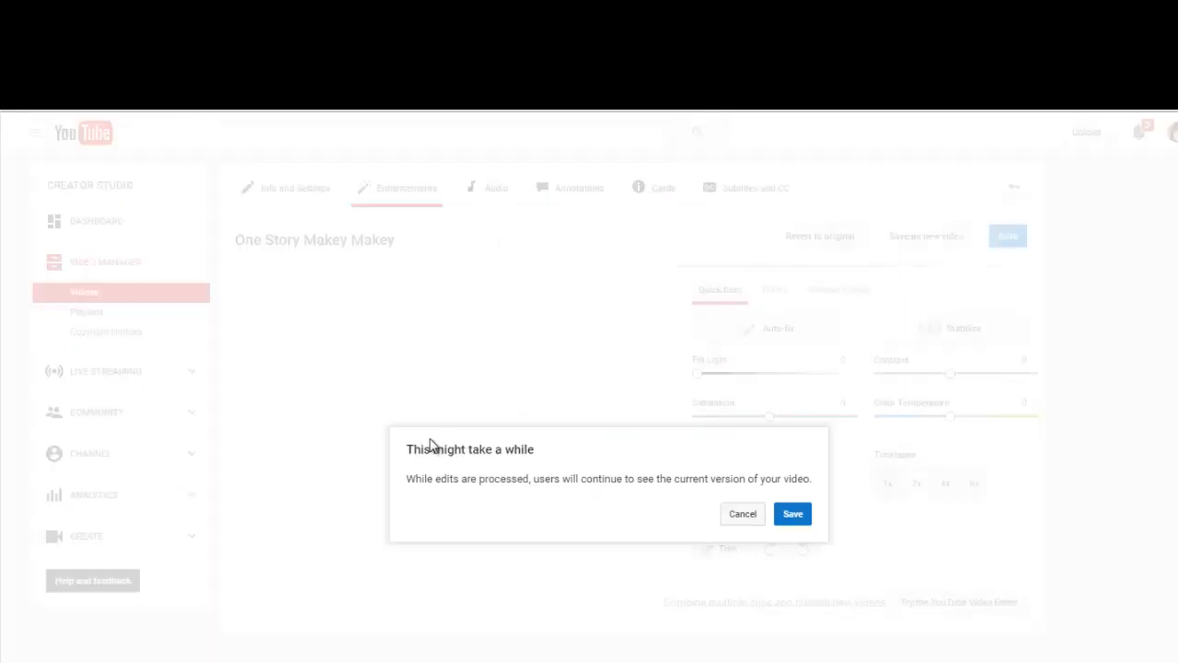
left_click(793, 516)
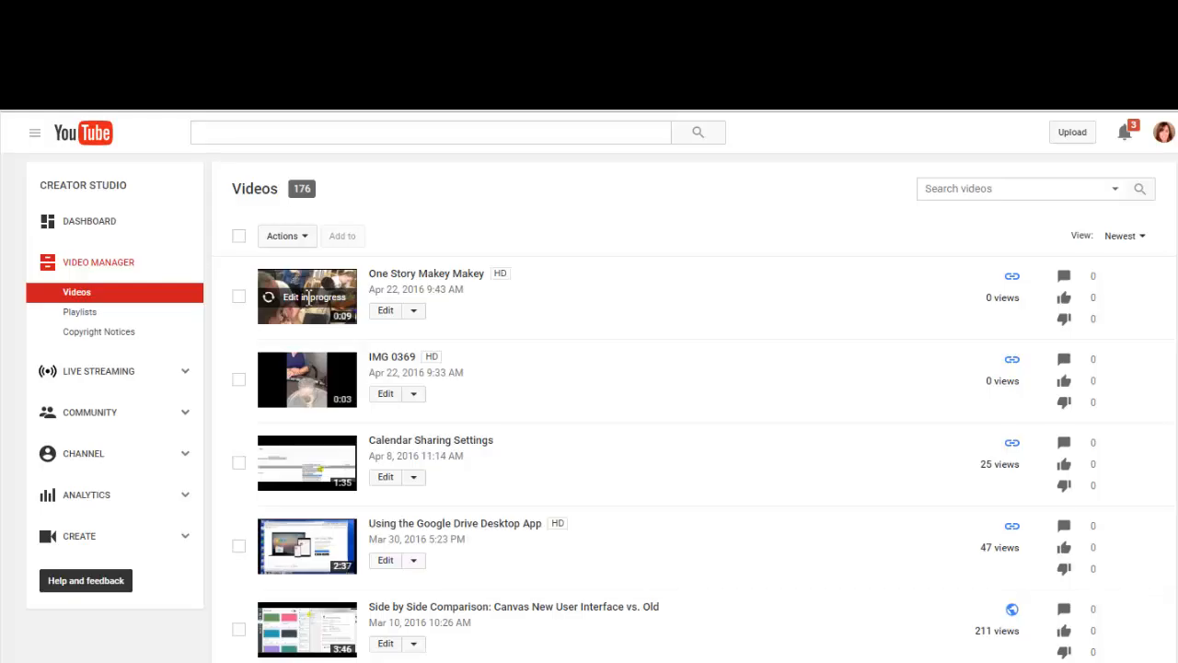
Step: Open the annotations editor for the One Story Makey Makey video and pause playback
left_click(385, 313)
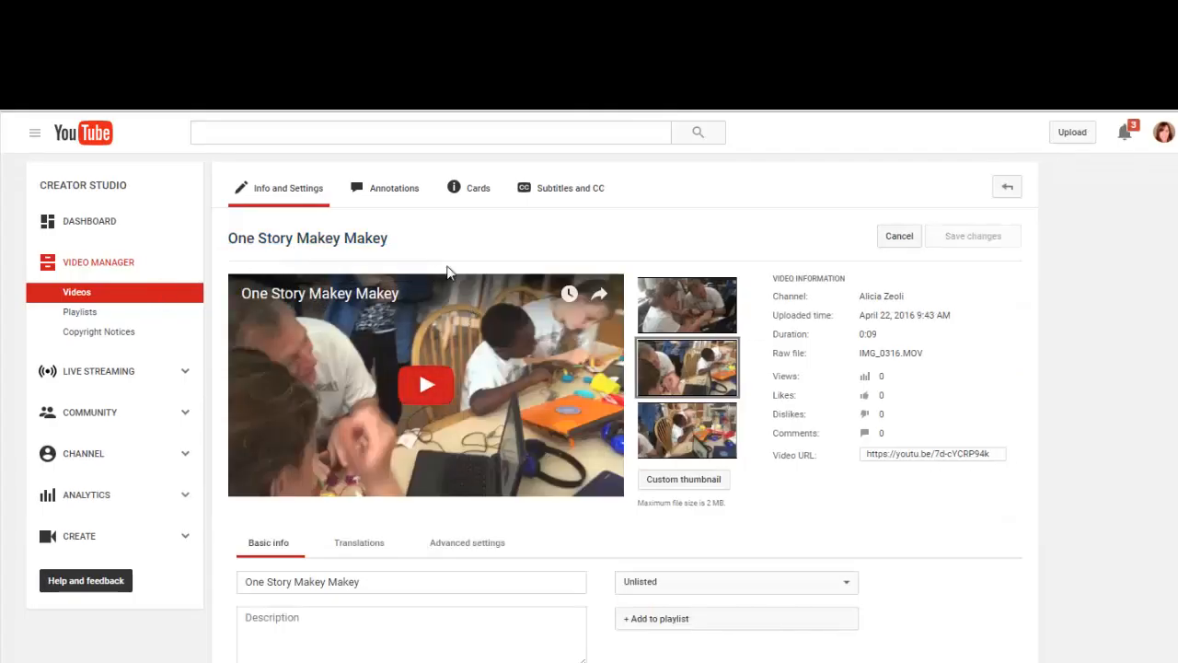
left_click(405, 198)
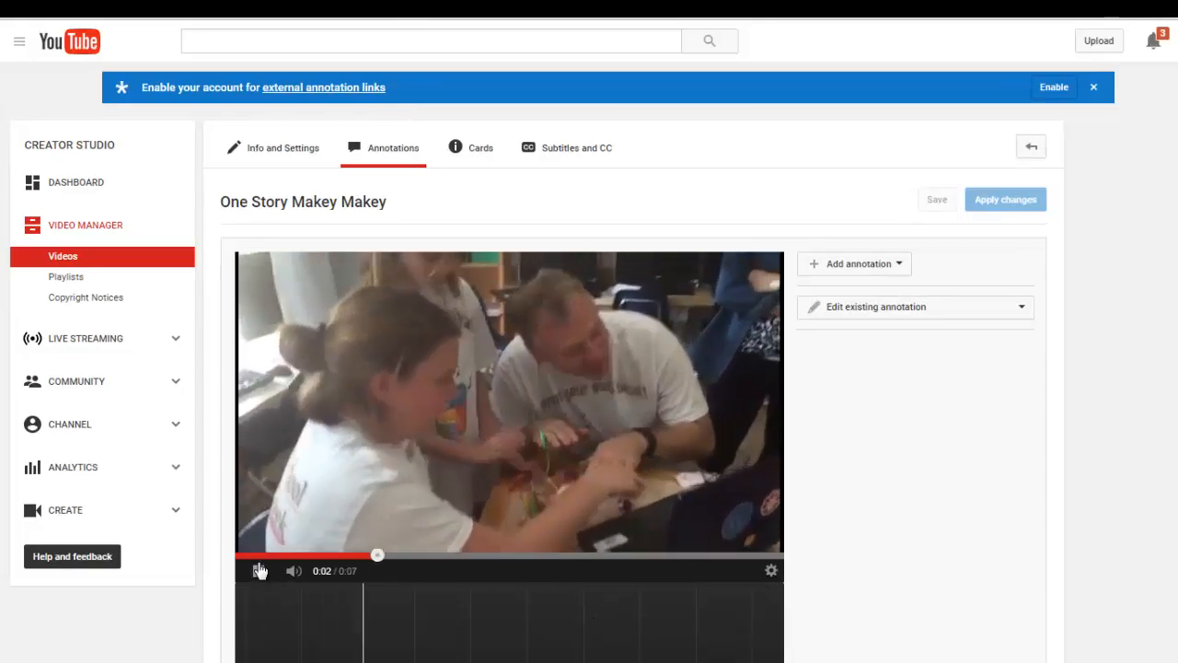
left_click(259, 571)
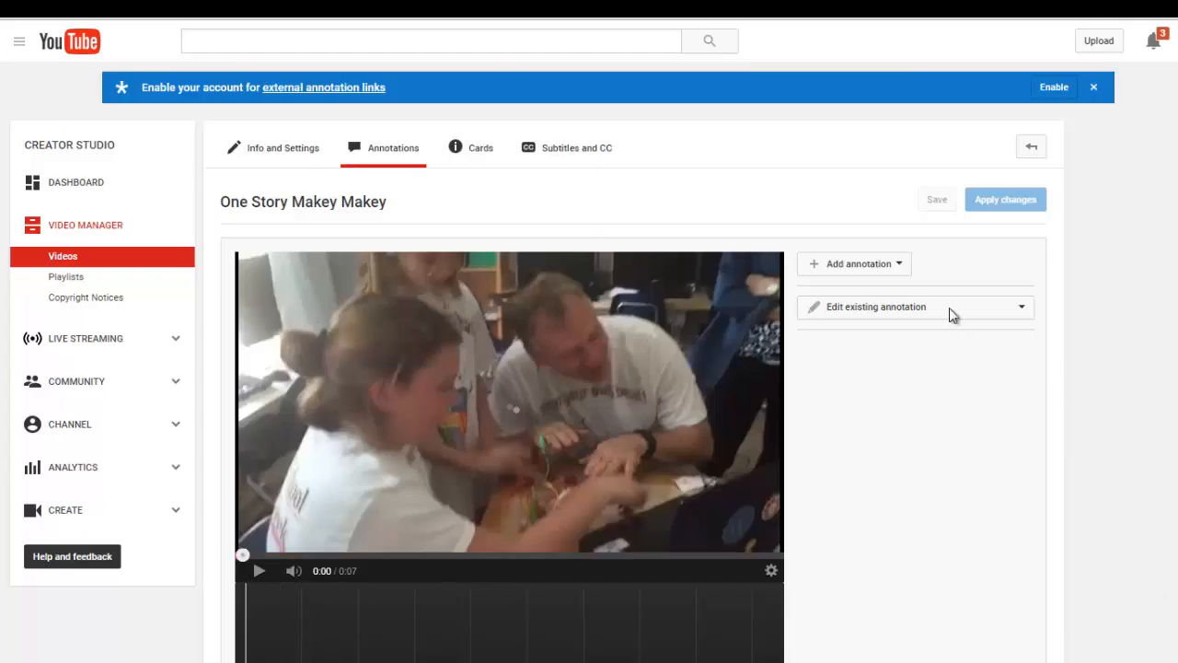
Step: Add a title annotation reading "Makey Makeys" and "Westtown One Story Week" on two lines, end it at 0:00:02.3, and apply the changes
left_click(896, 265)
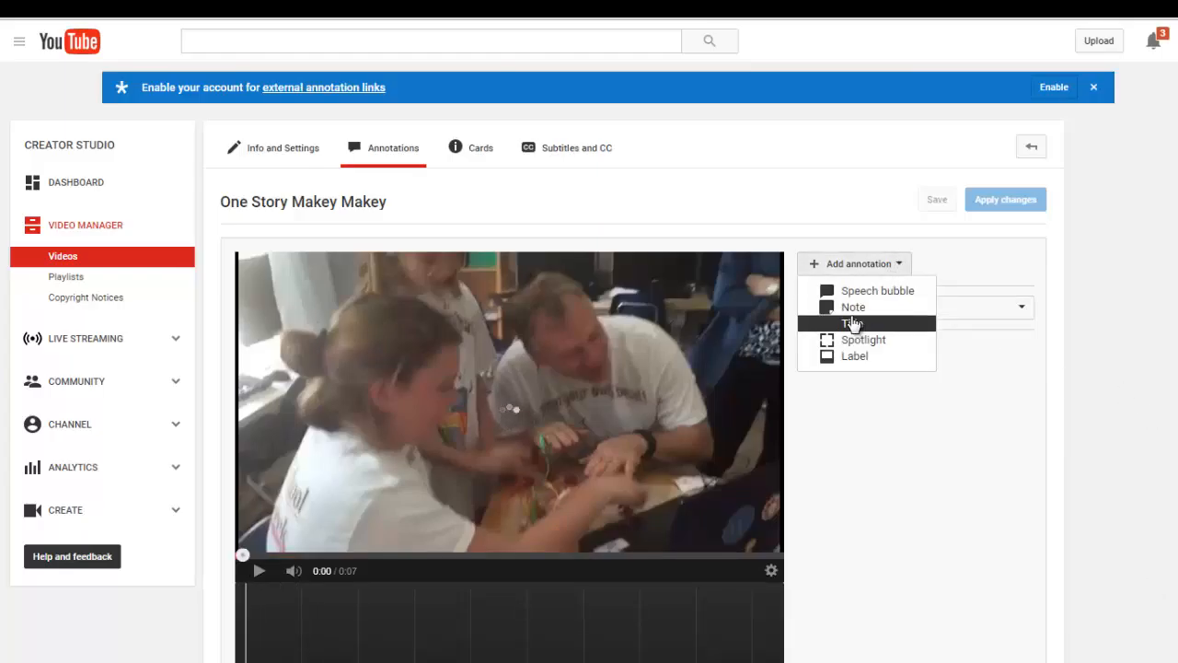
left_click(853, 323)
left_click(825, 403)
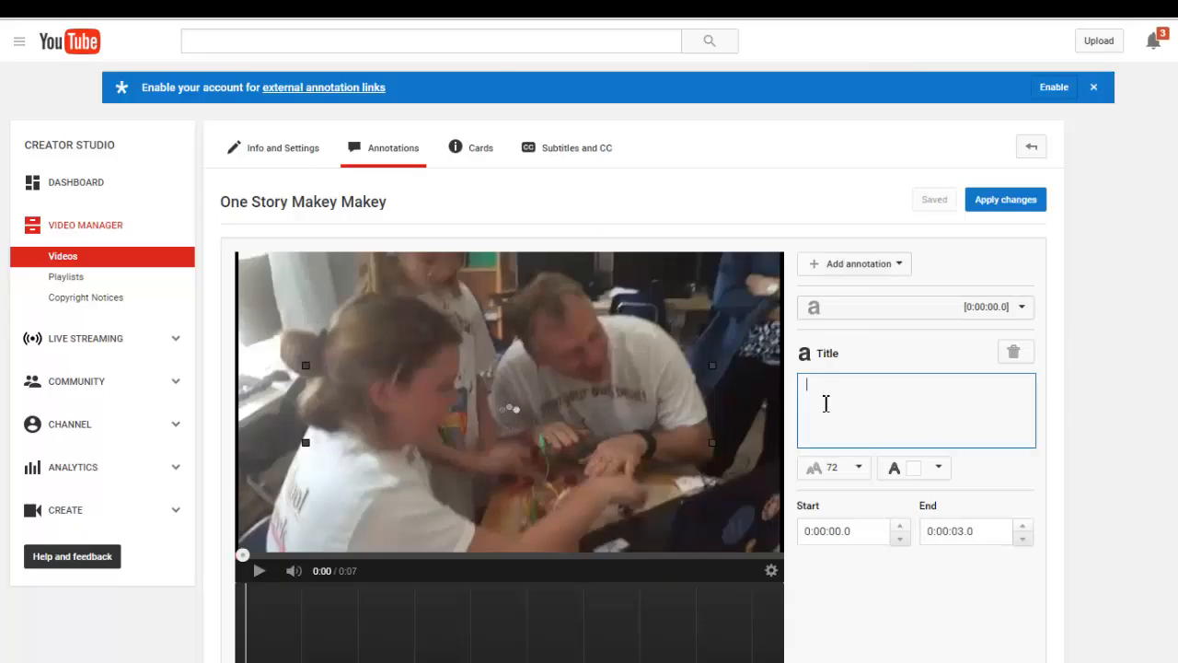
type("Makey Makeys")
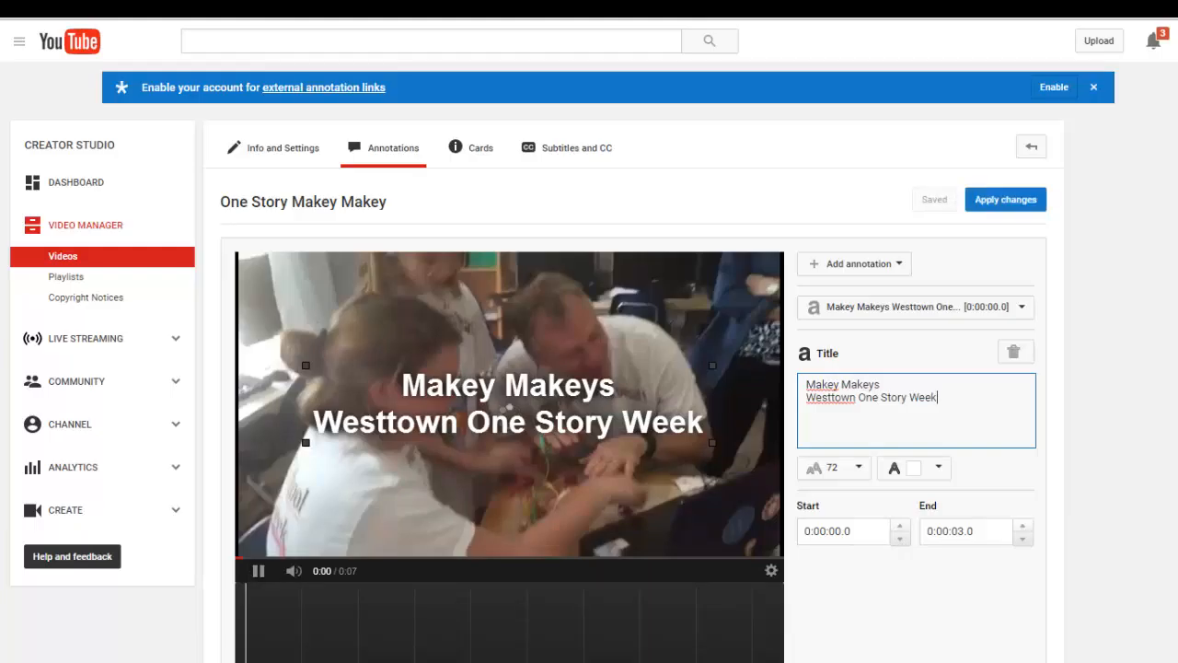
left_click_drag(508, 660, 452, 658)
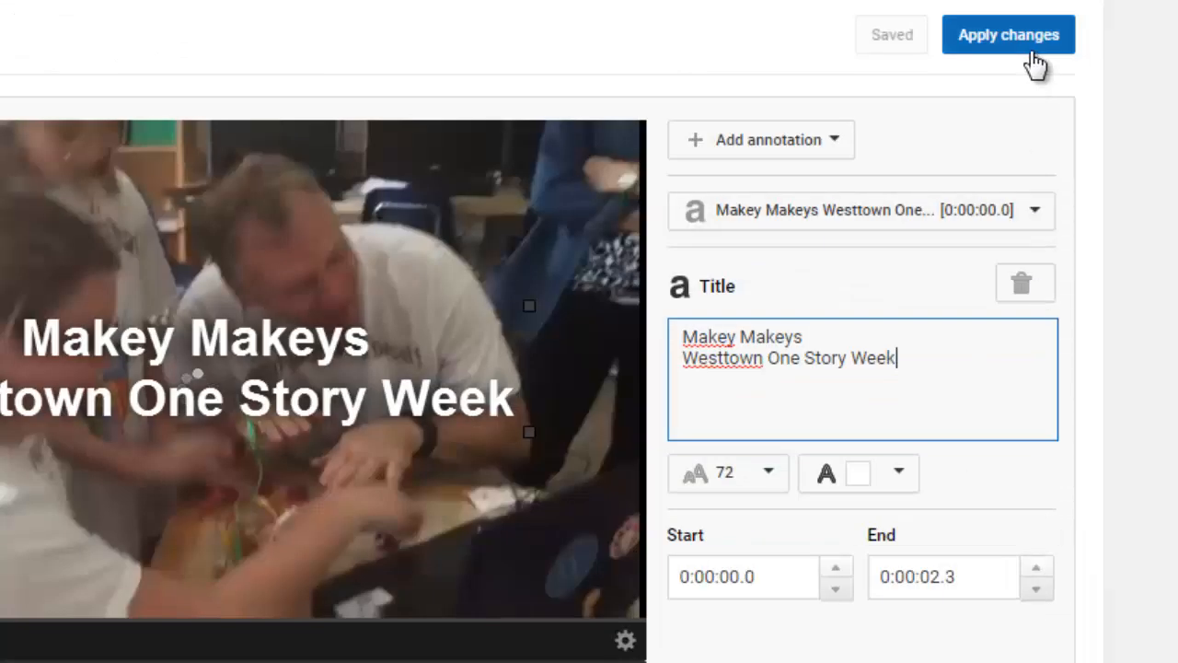
left_click(1017, 206)
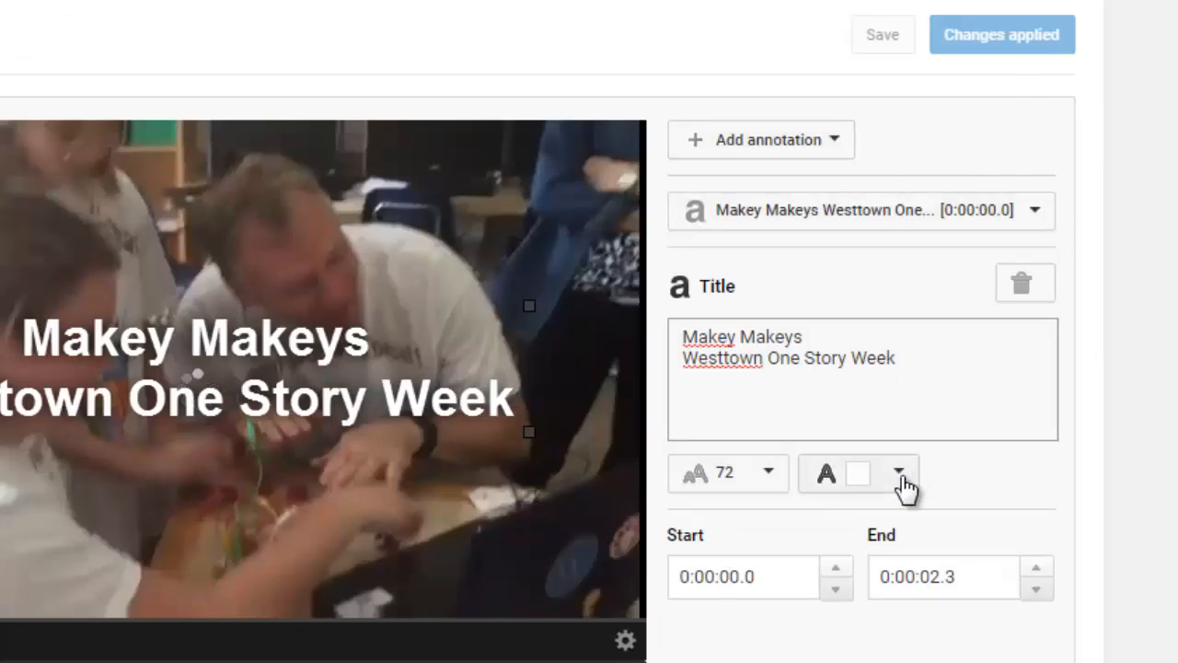
left_click(831, 161)
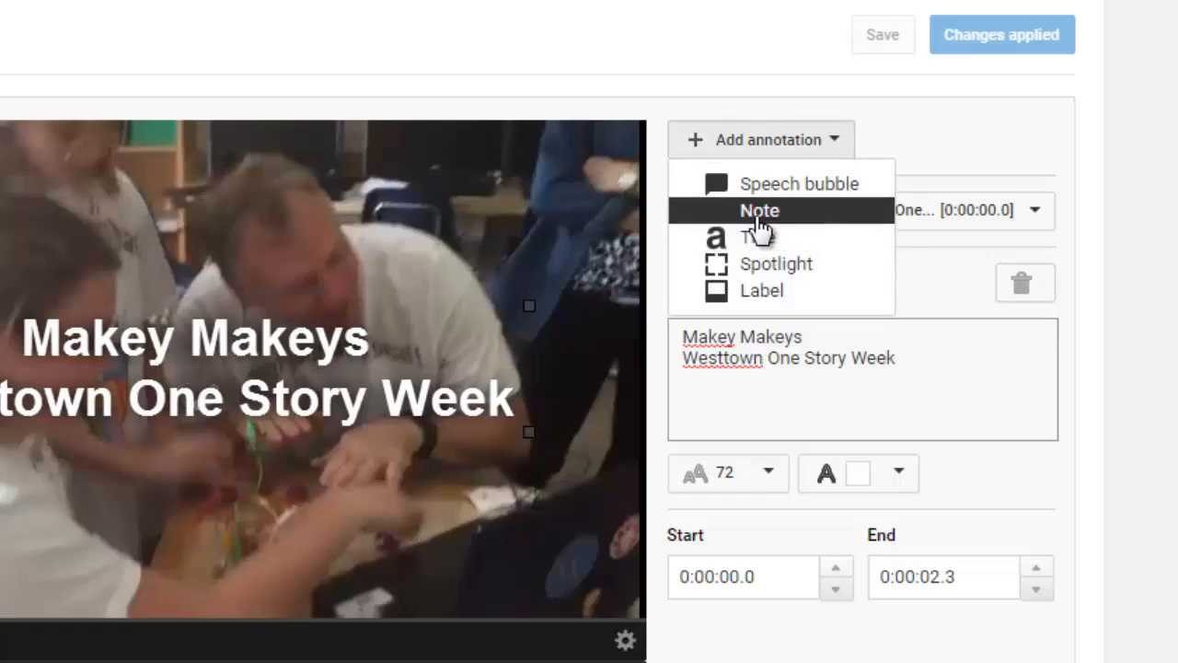
left_click(583, 94)
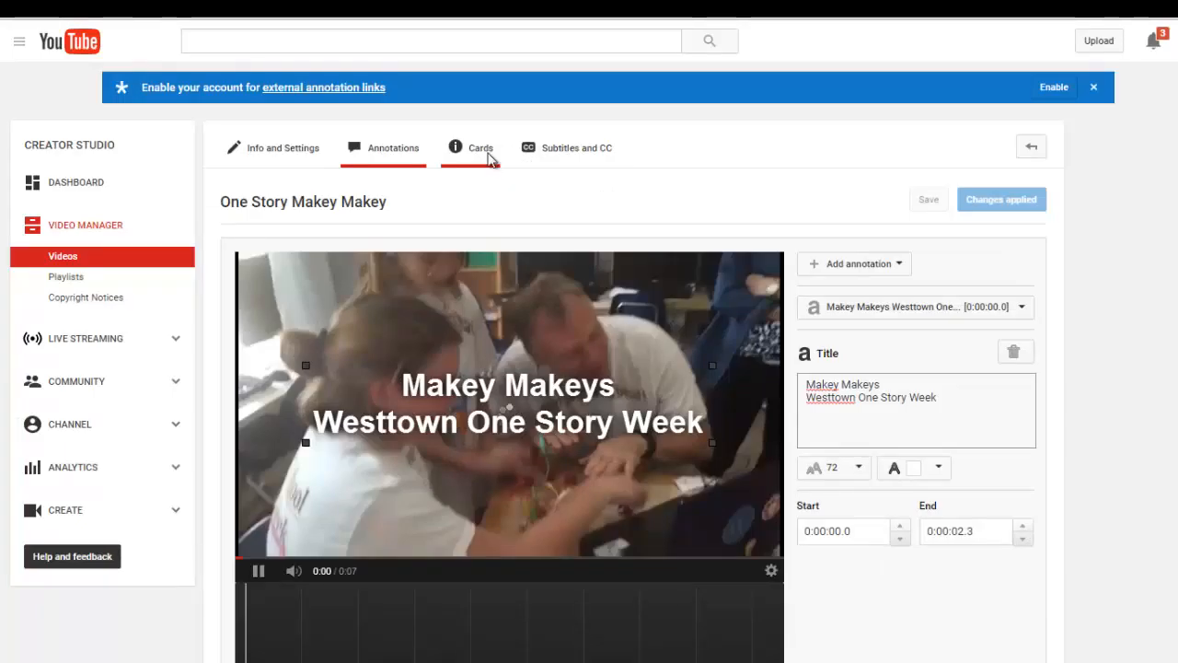
Step: Examine the card types available for the One Story Makey Makey video and the Video or Playlist card's options, without creating a card
left_click(491, 153)
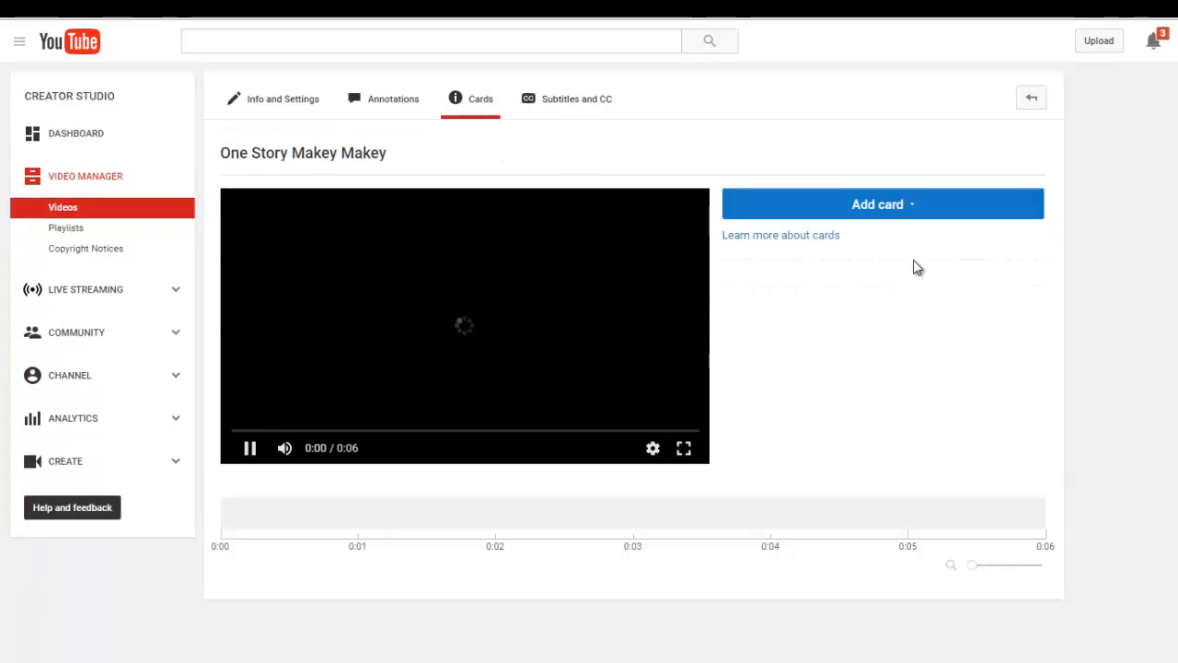
left_click(915, 210)
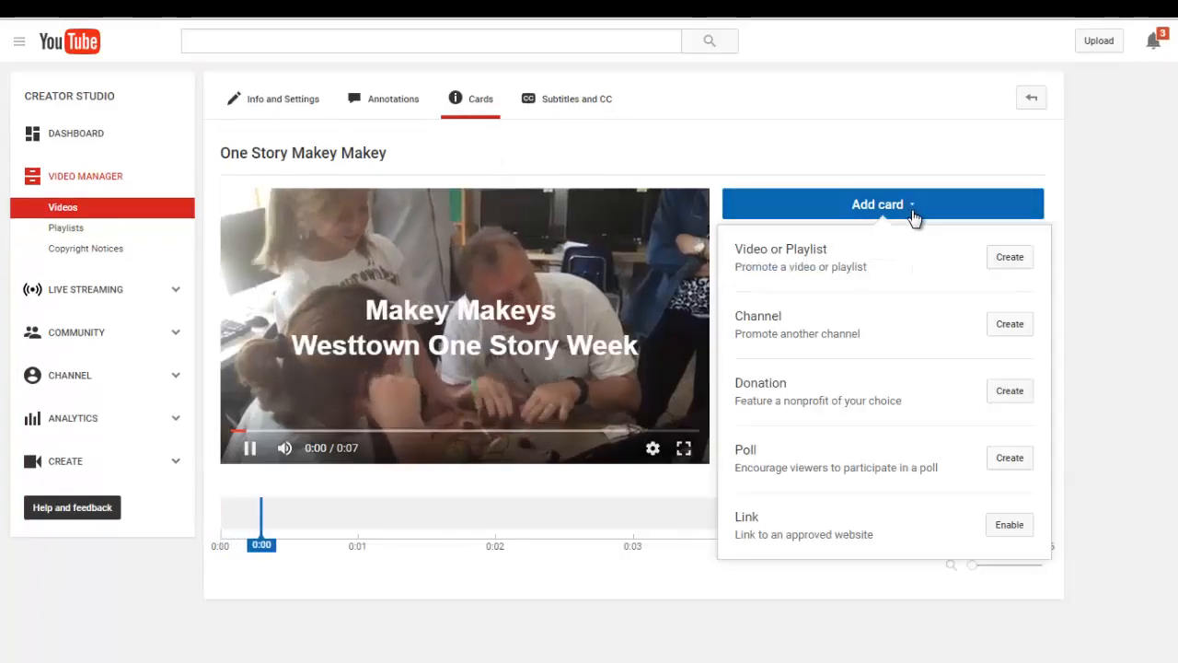
left_click(251, 453)
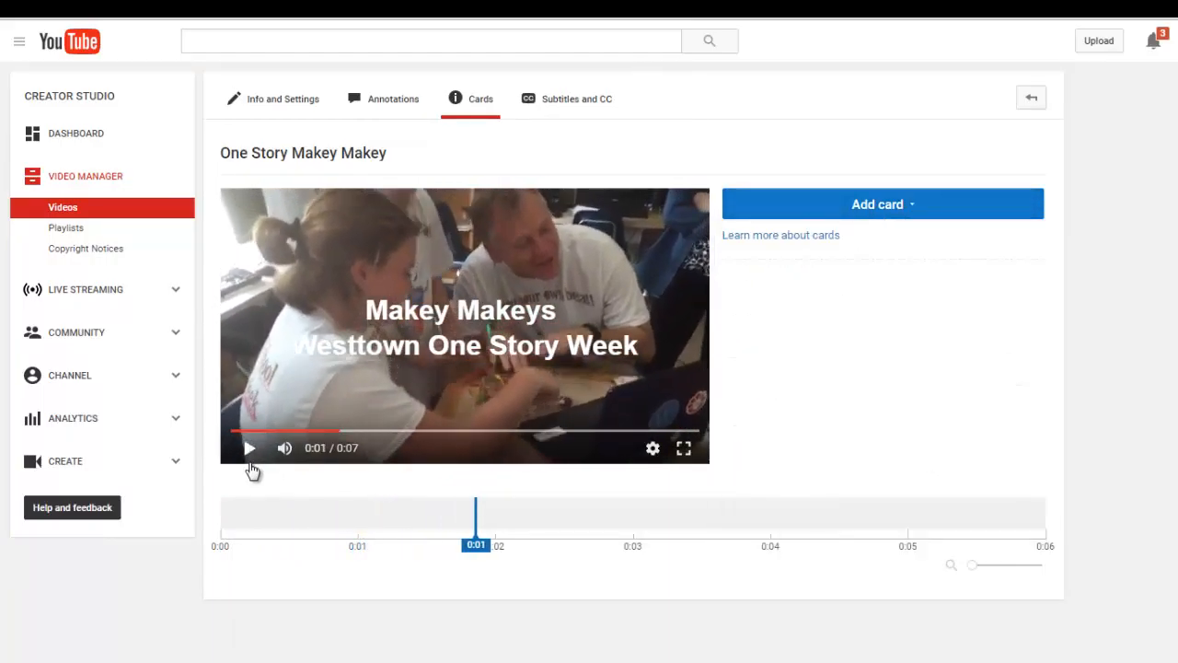
left_click(916, 204)
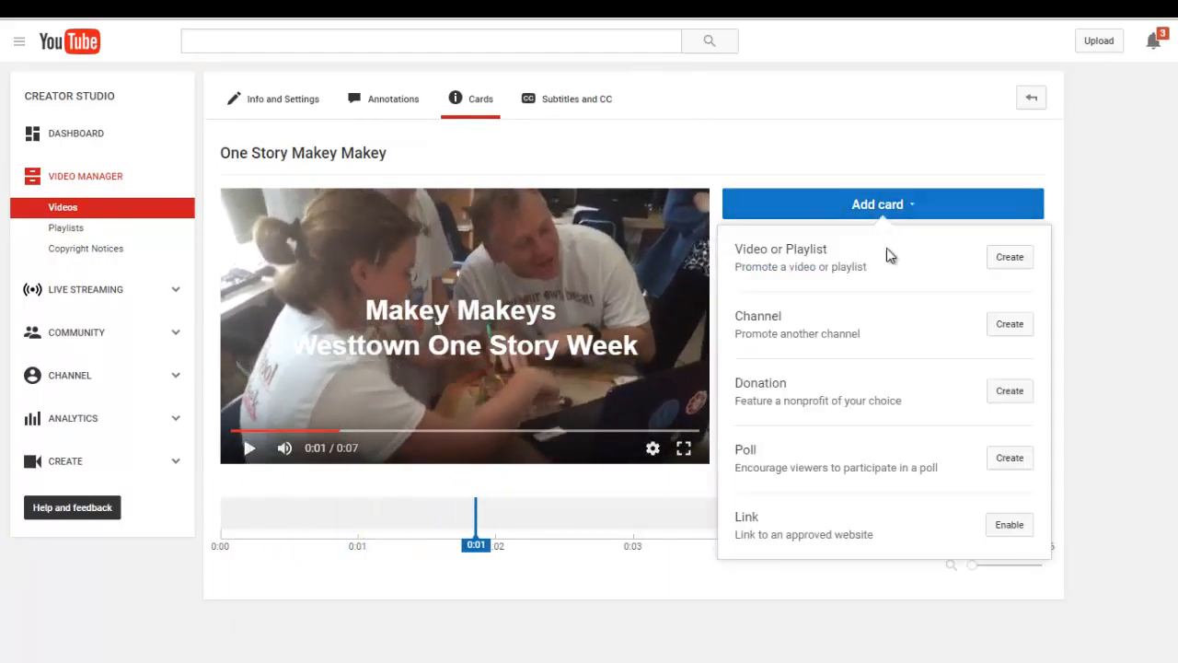
left_click(1020, 264)
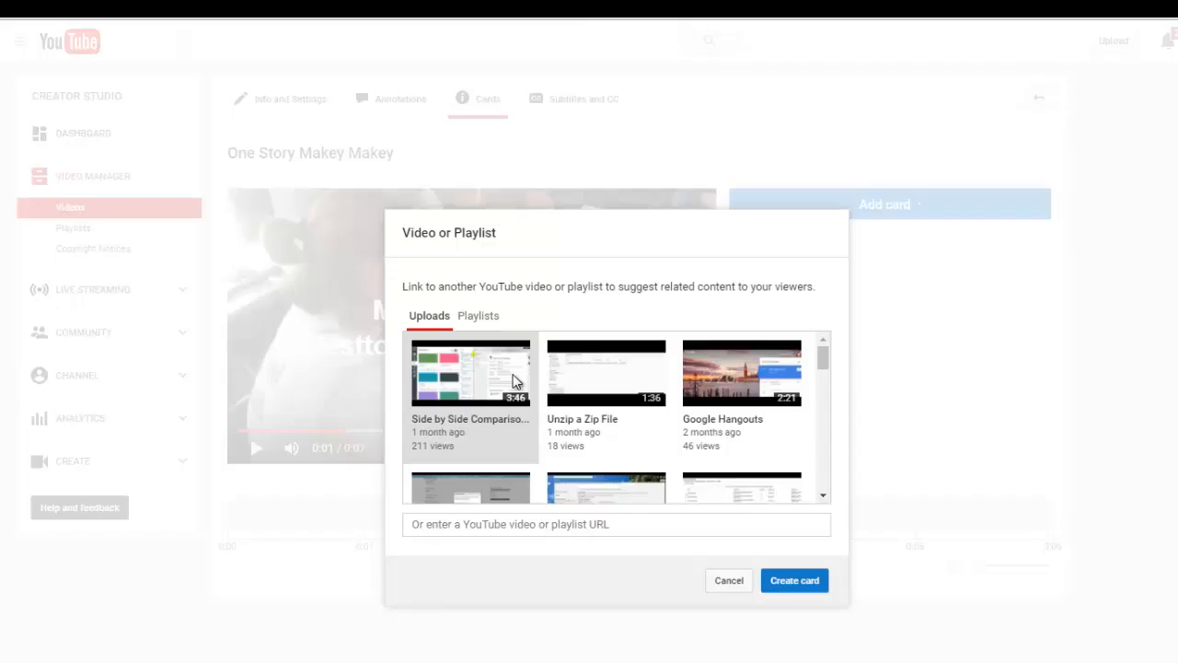
left_click(744, 587)
Step: Examine the language choices for adding new subtitles or closed captions to the video, without adding any
left_click(578, 120)
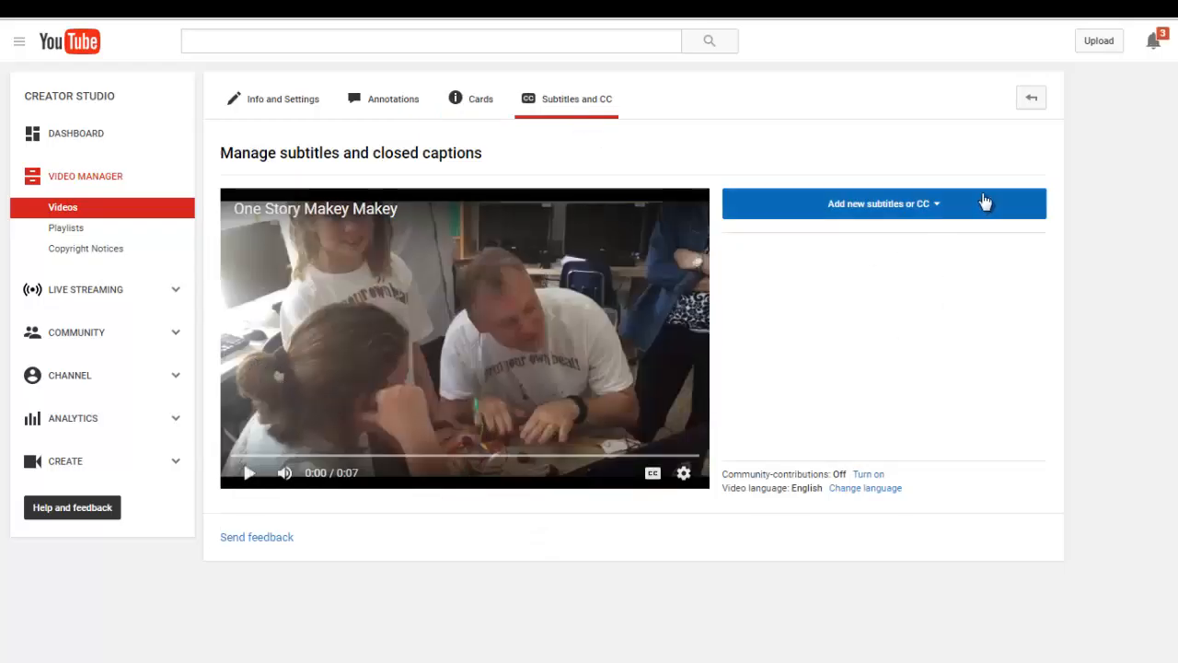
left_click(914, 210)
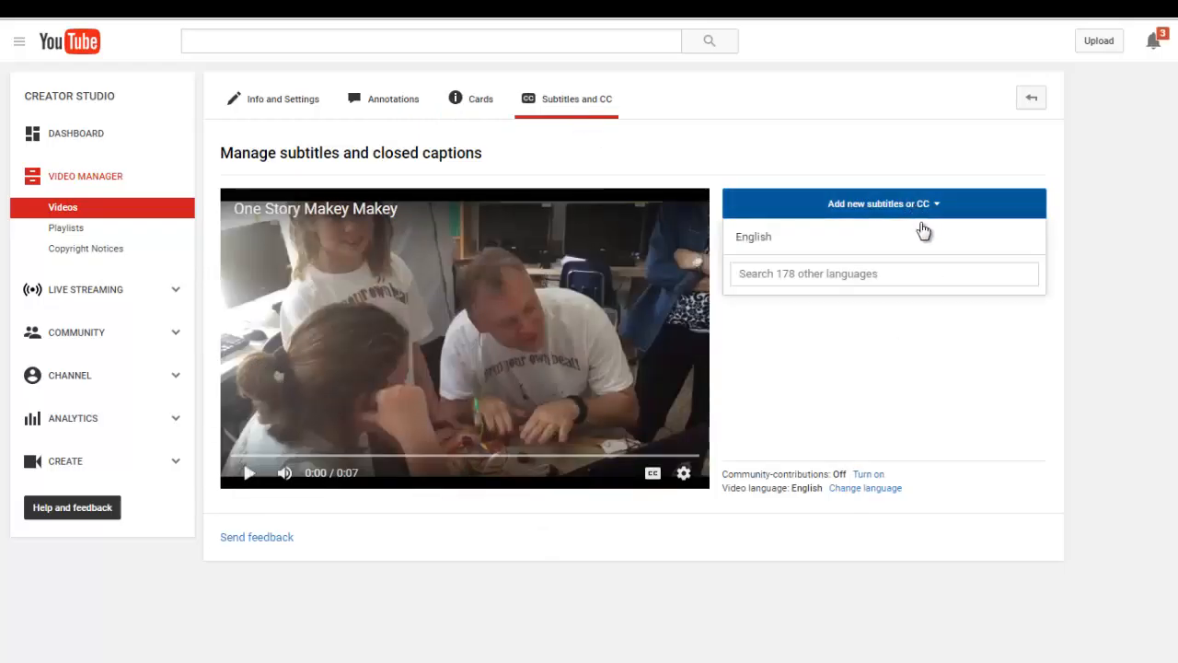
left_click(991, 108)
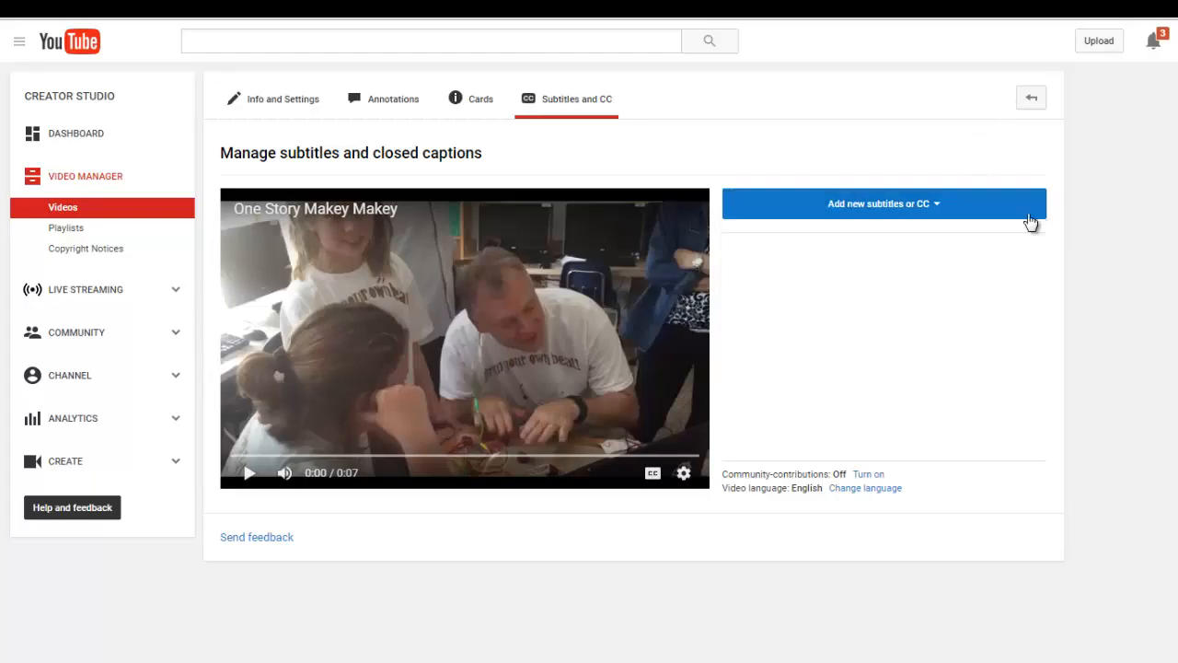